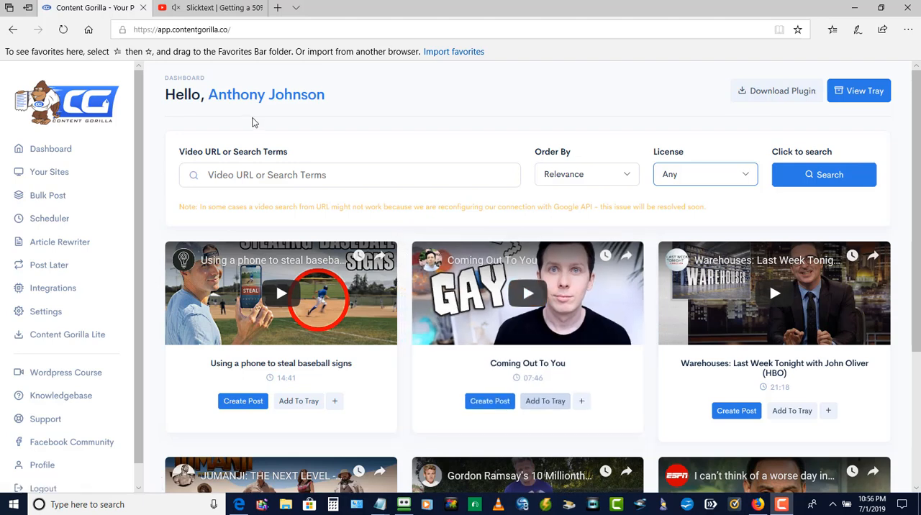
Copy the URL of the Slicktext 50% CTR video on YouTube and return to Content Gorilla.
left_click(224, 12)
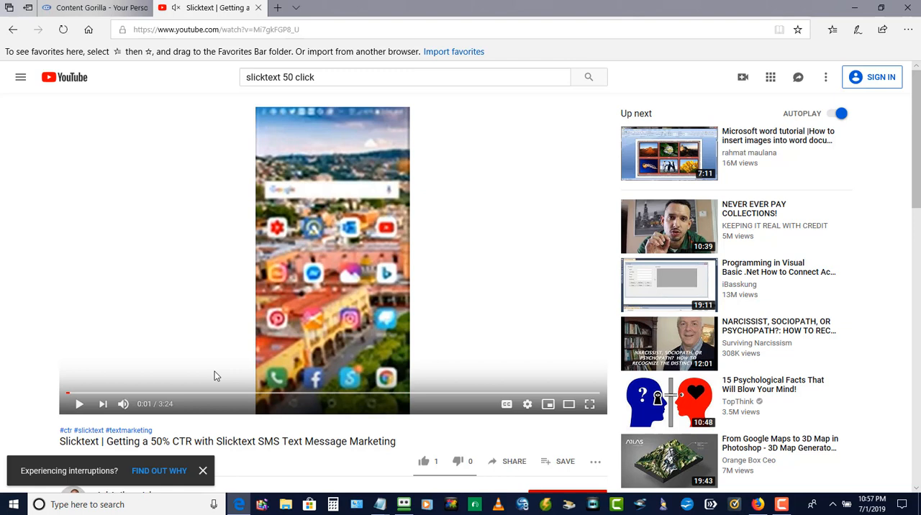
left_click(264, 32)
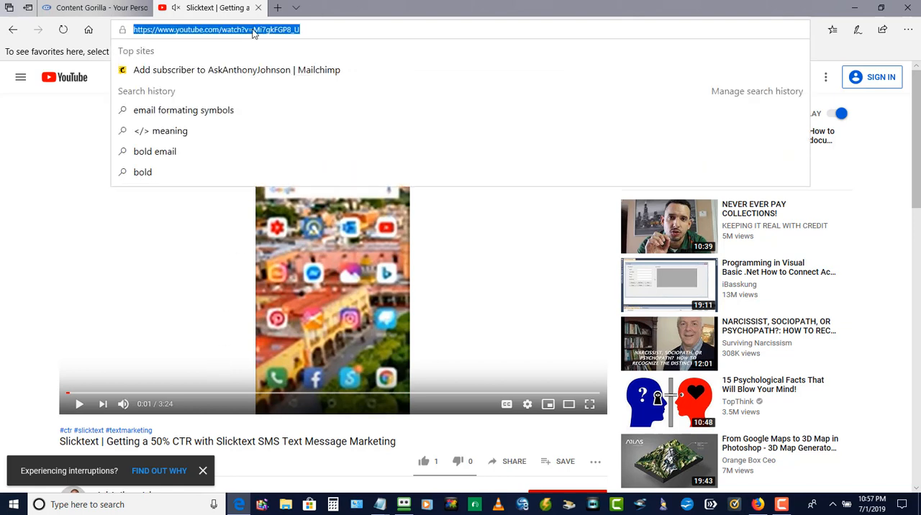
right_click(249, 33)
left_click(229, 62)
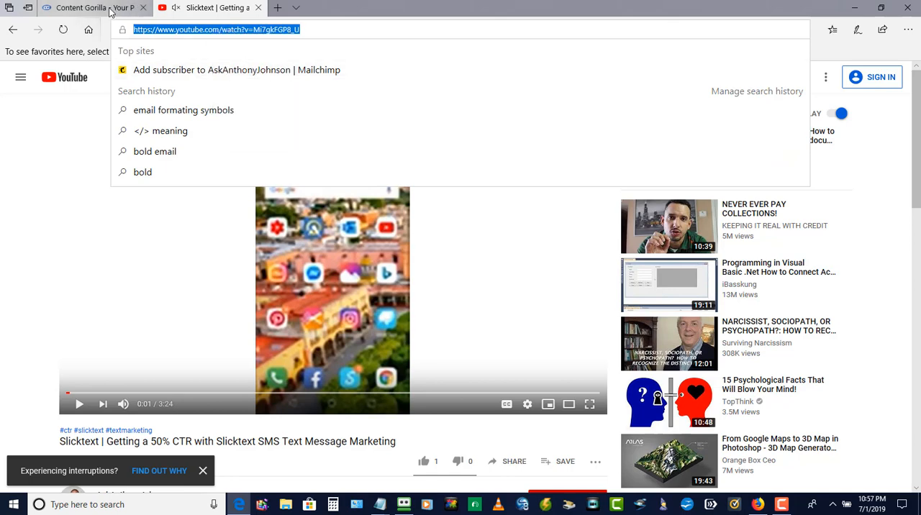
left_click(115, 10)
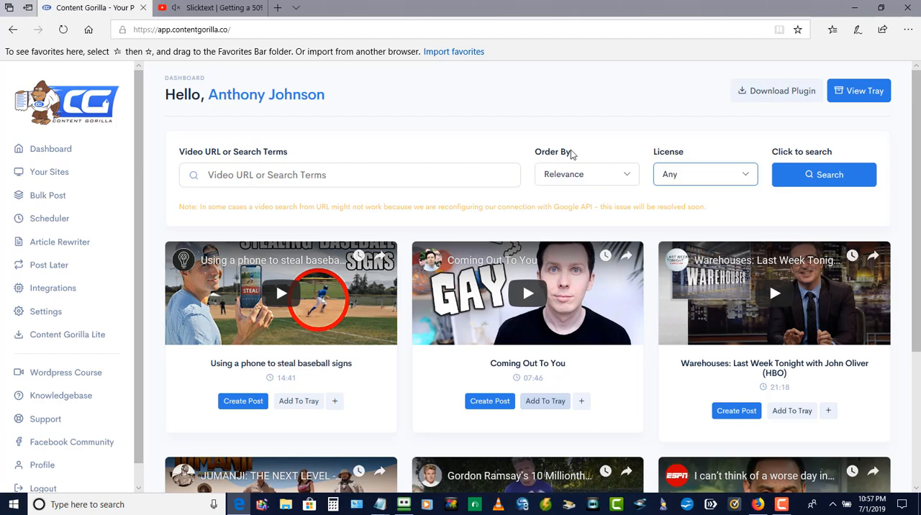
Look over the available sort orders and license options for the video search.
left_click(628, 177)
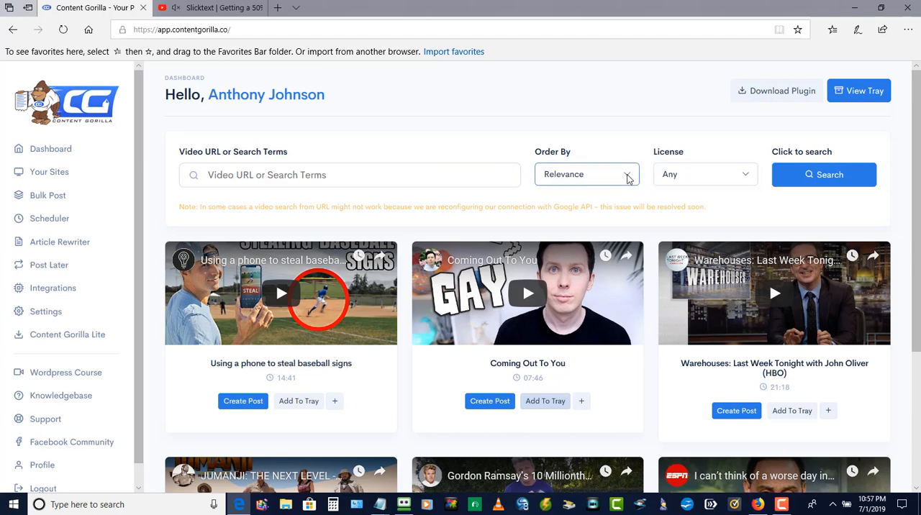
left_click(629, 177)
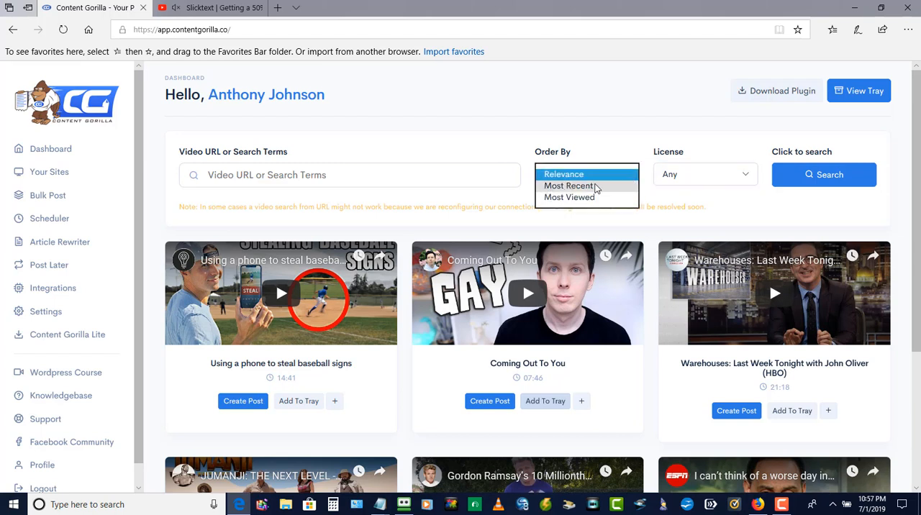
left_click(600, 133)
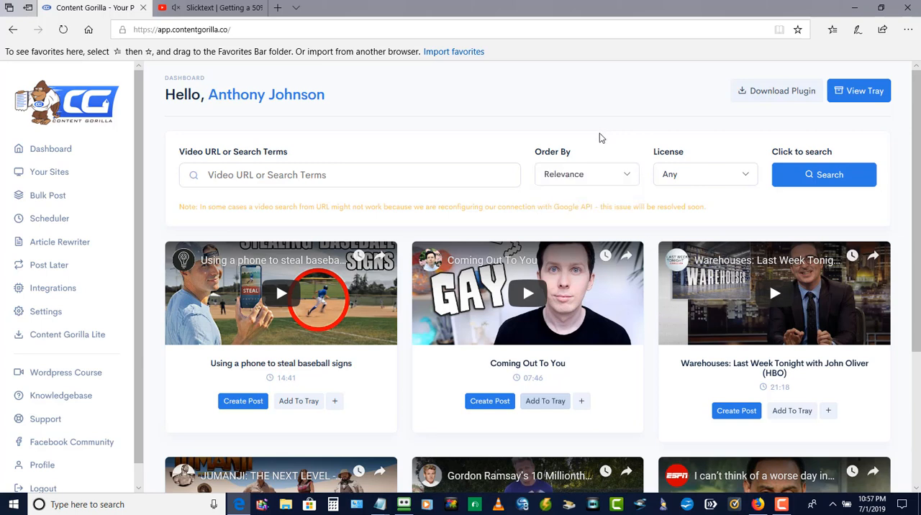
left_click(747, 177)
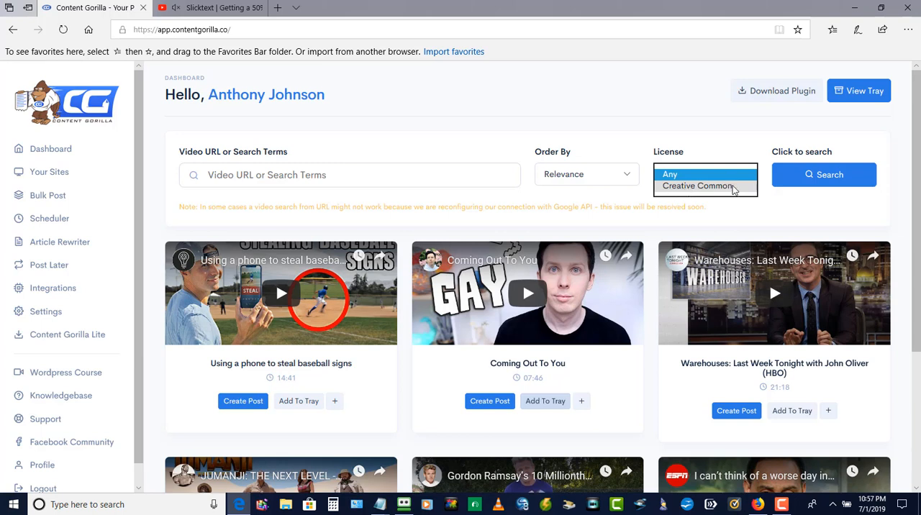
left_click(615, 142)
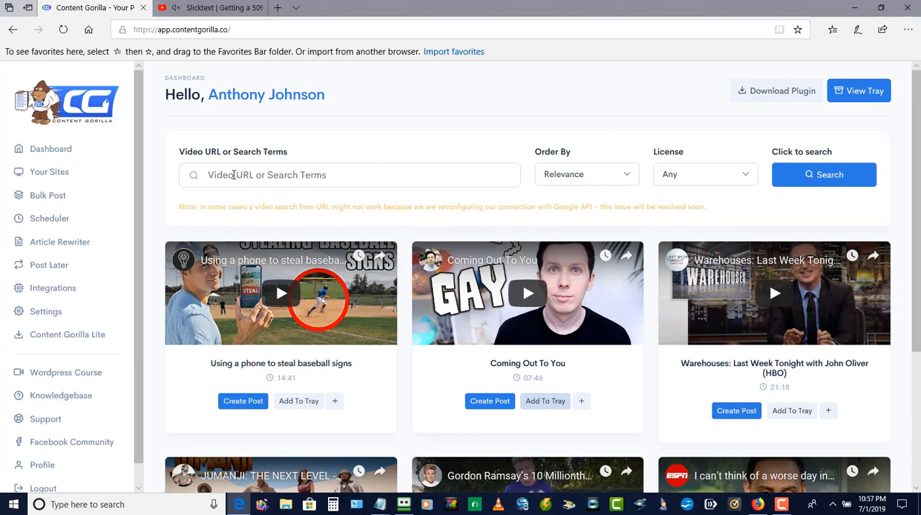
Search for the video by its copied YouTube URL and start creating a post from the Slicktext video.
right_click(233, 175)
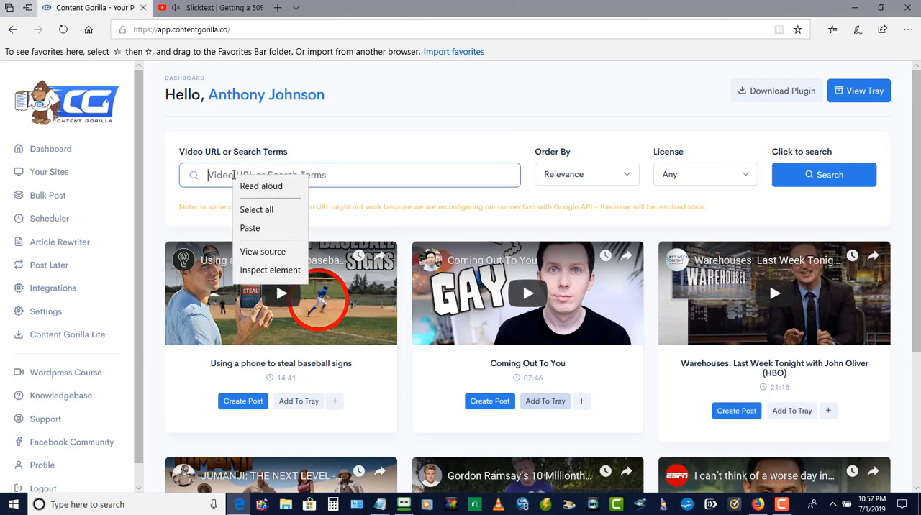
left_click(260, 231)
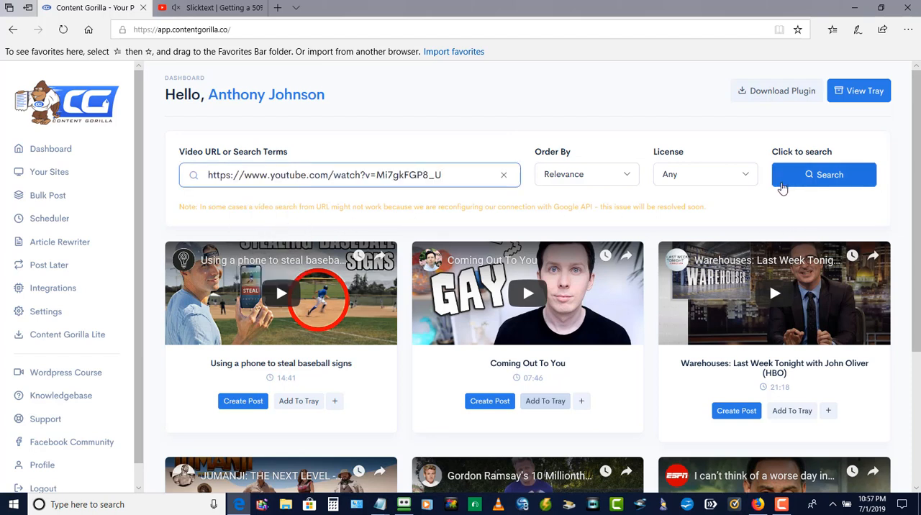
left_click(821, 177)
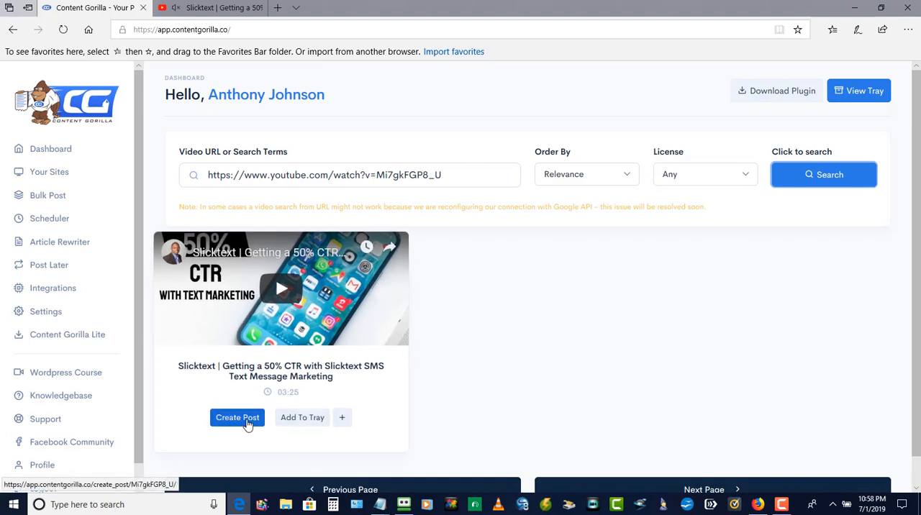
left_click(246, 421)
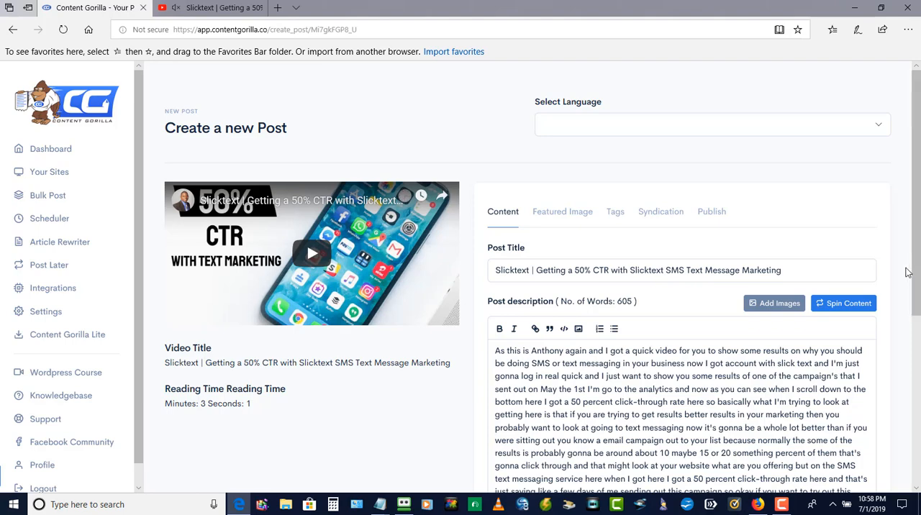
Review the generated post description from start to end and try the grammar correction.
scroll(901, 274, "down", 4)
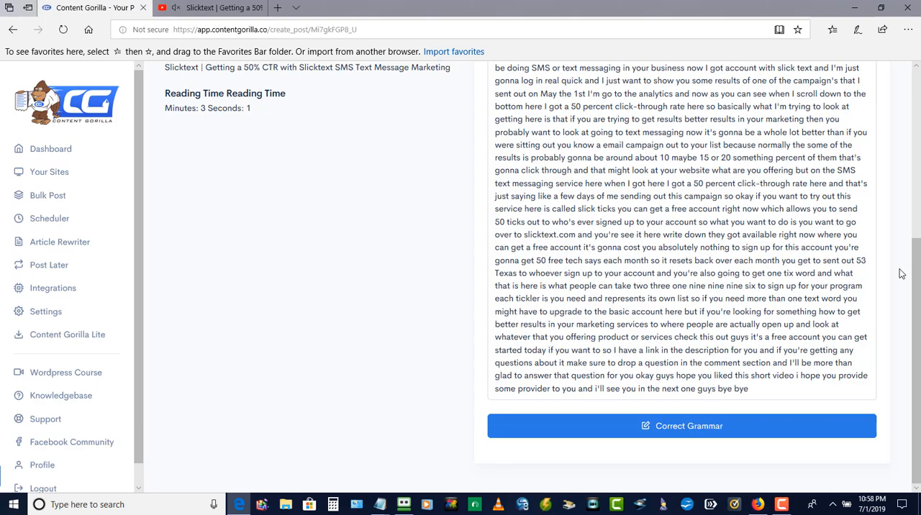
scroll(901, 275, "up", 3)
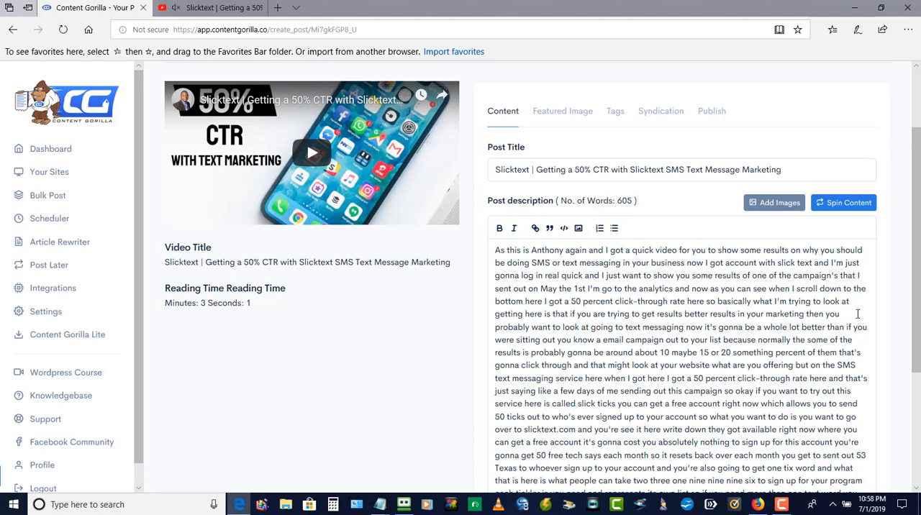
scroll(878, 317, "down", 3)
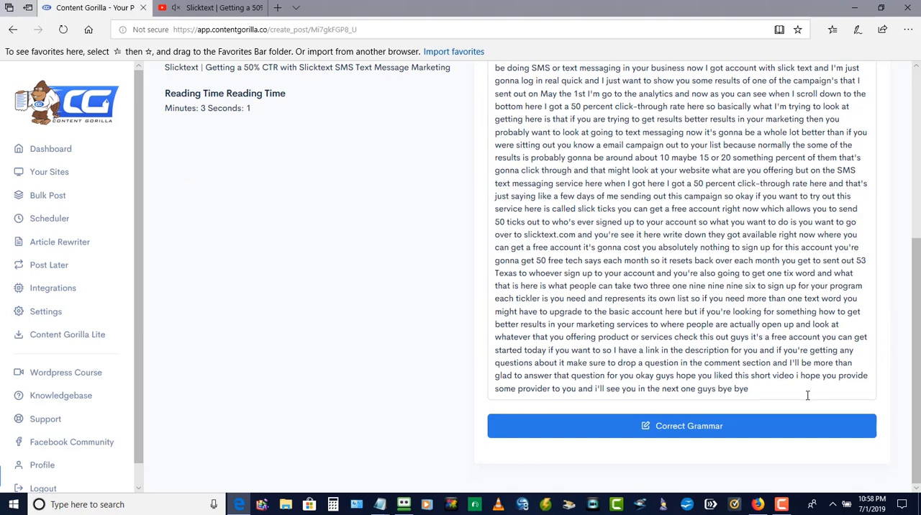
left_click(677, 434)
scroll(869, 321, "up", 3)
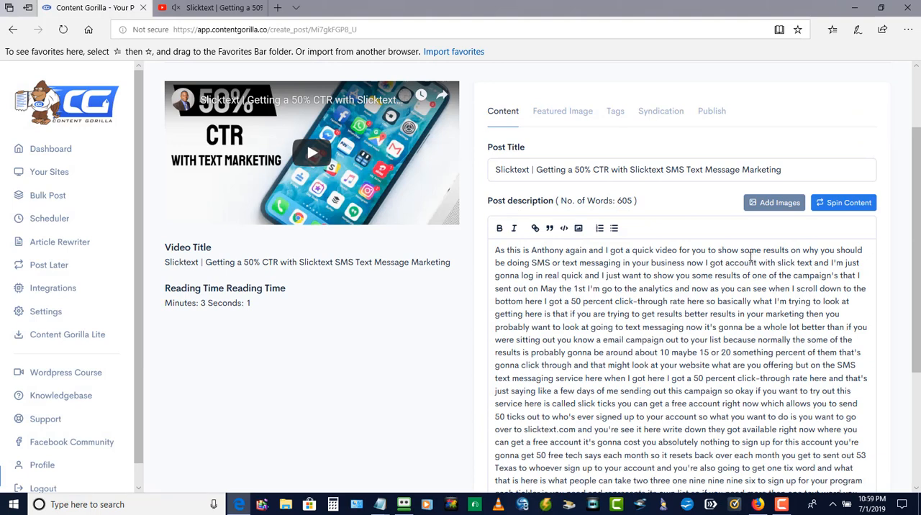
Search for "phone" images to add to the post.
left_click(766, 204)
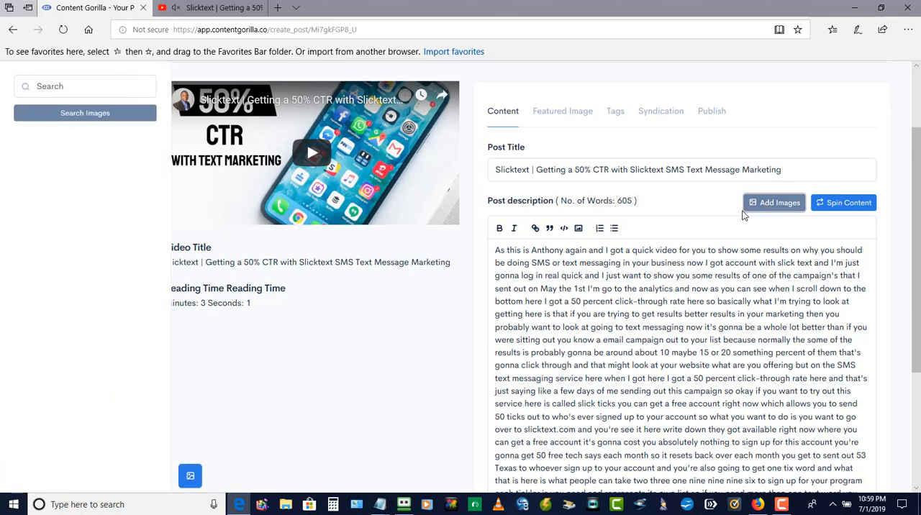
left_click(71, 87)
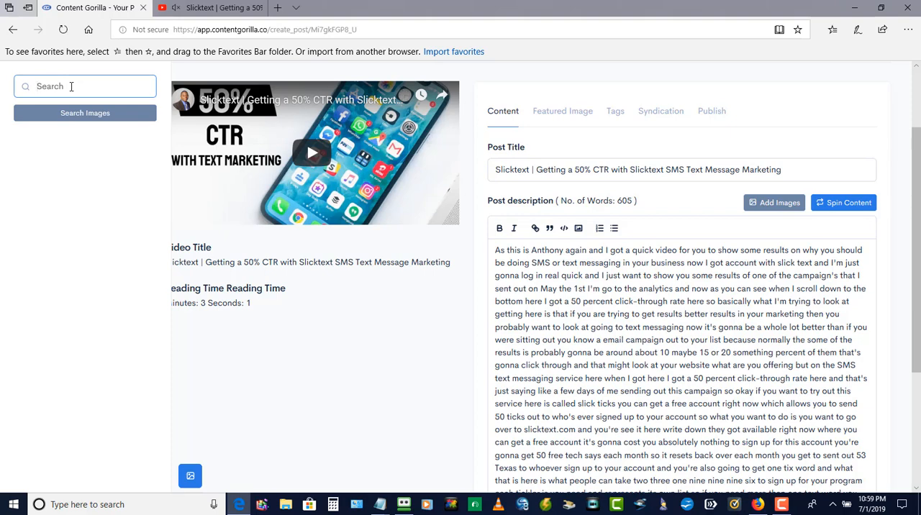
type("phone")
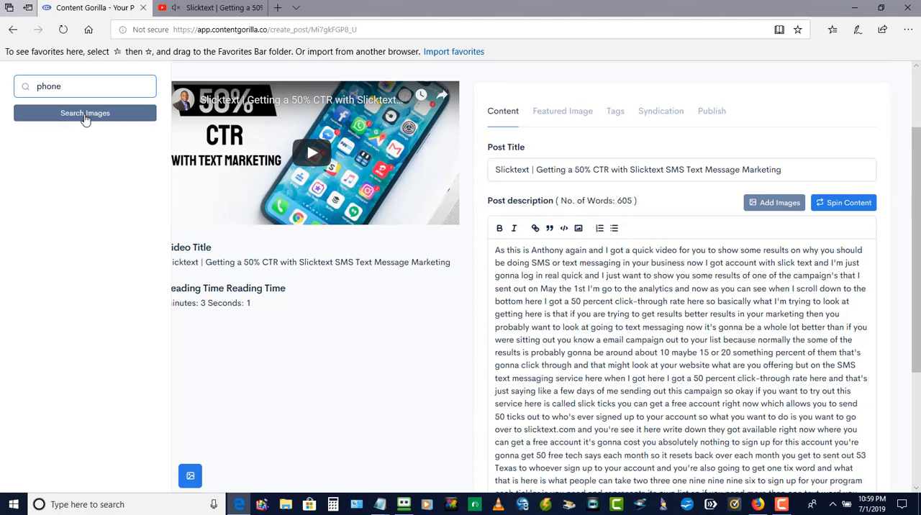
left_click(85, 115)
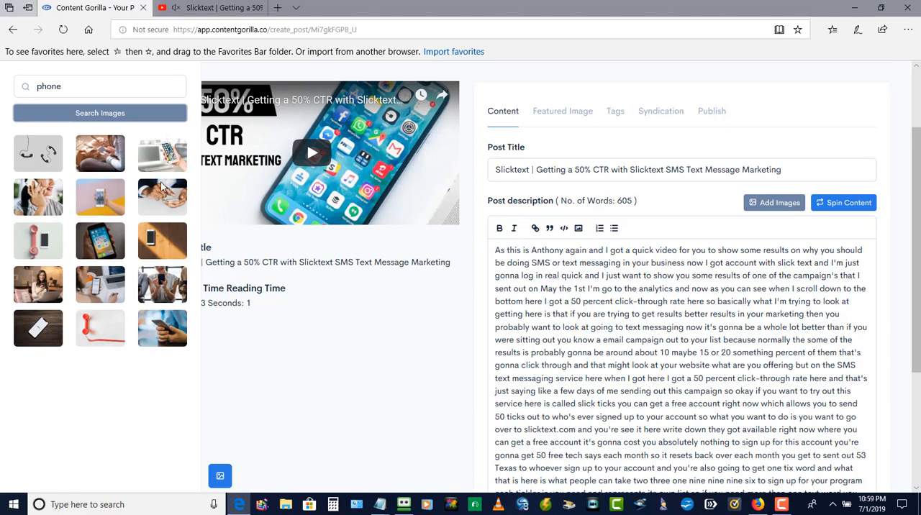
Add blank lines above the post description and paste there a copy of the image of a hand holding a phone before a laptop.
right_click(165, 162)
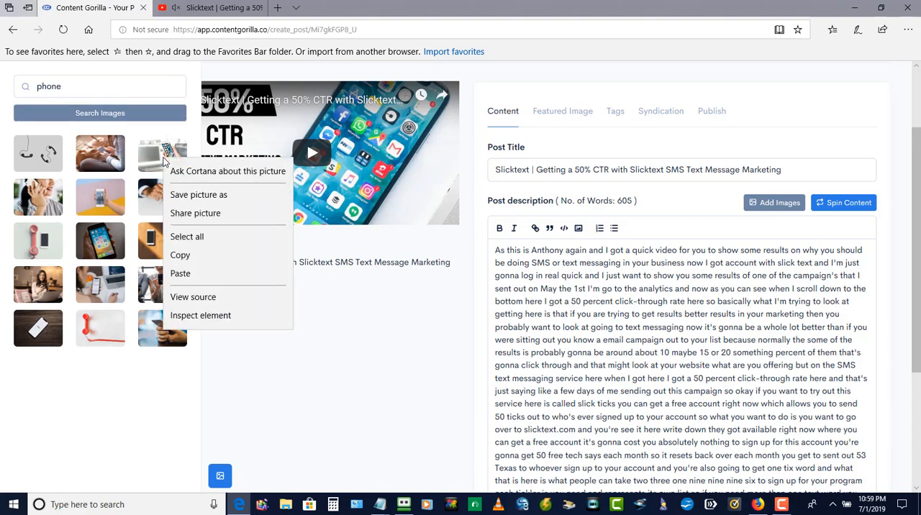
left_click(193, 256)
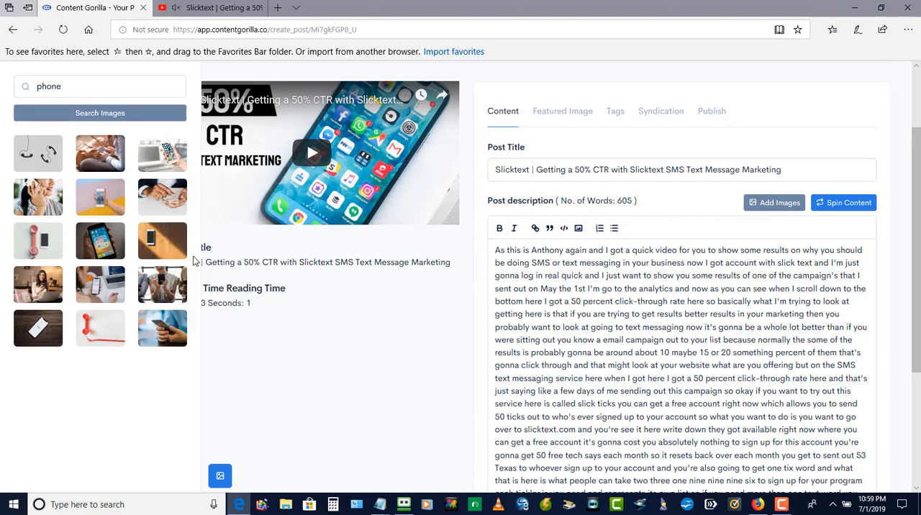
left_click(493, 250)
key("Return")
key("Return")
key("Return")
key("Return")
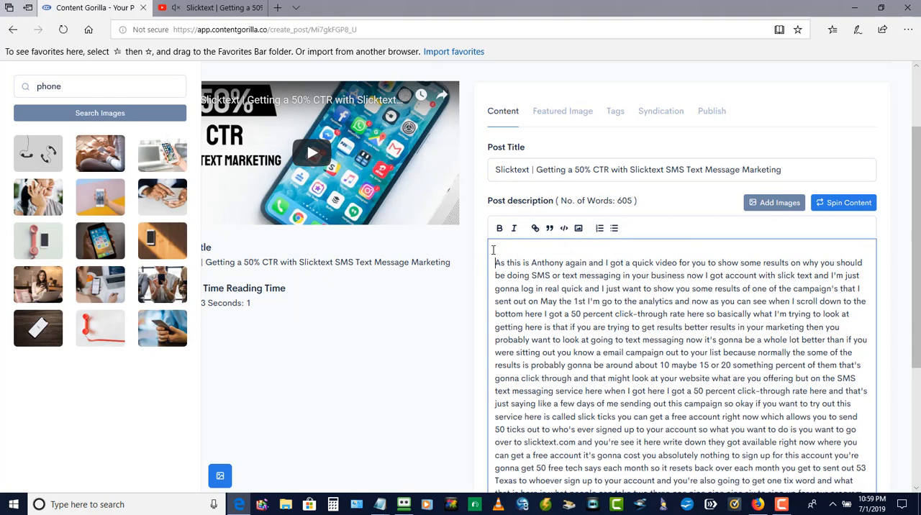
right_click(493, 250)
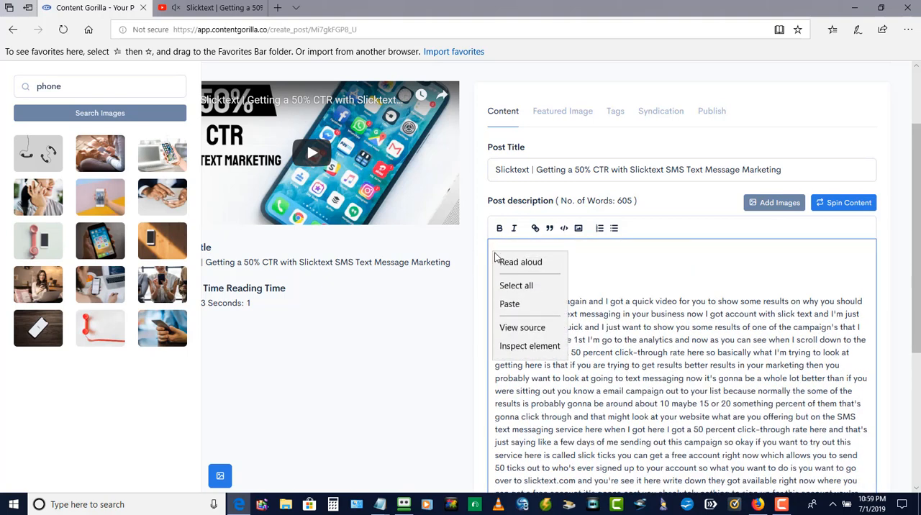
key("Escape")
right_click(507, 252)
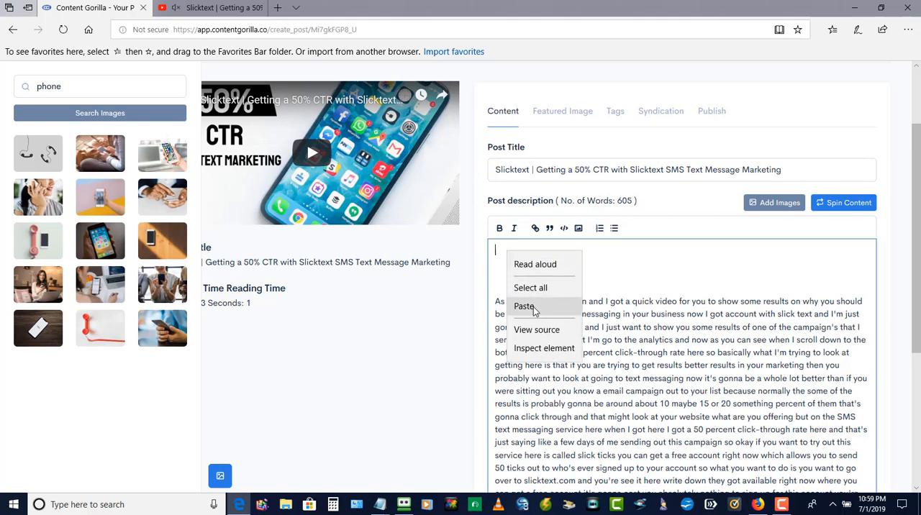
left_click(526, 307)
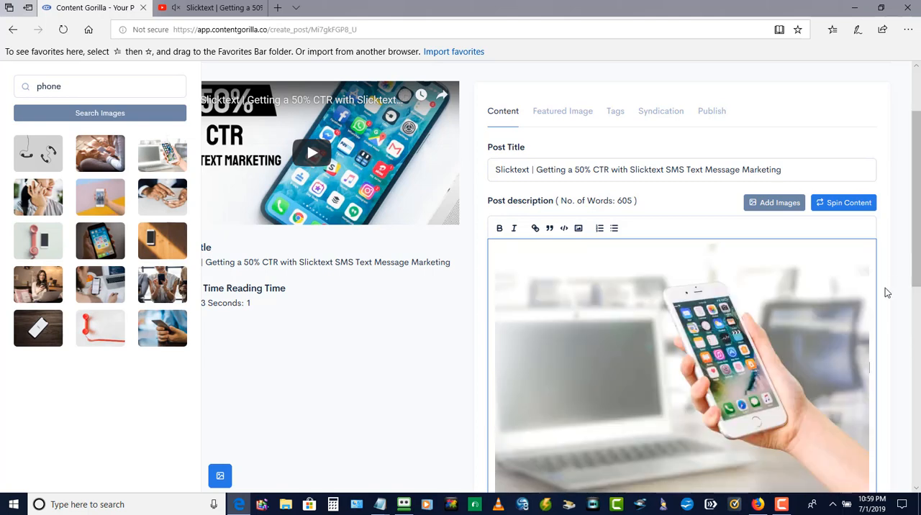
Split the description with a blank line before "if you were sitting out you know a email campaign".
scroll(885, 289, "down", 3)
scroll(885, 288, "down", 3)
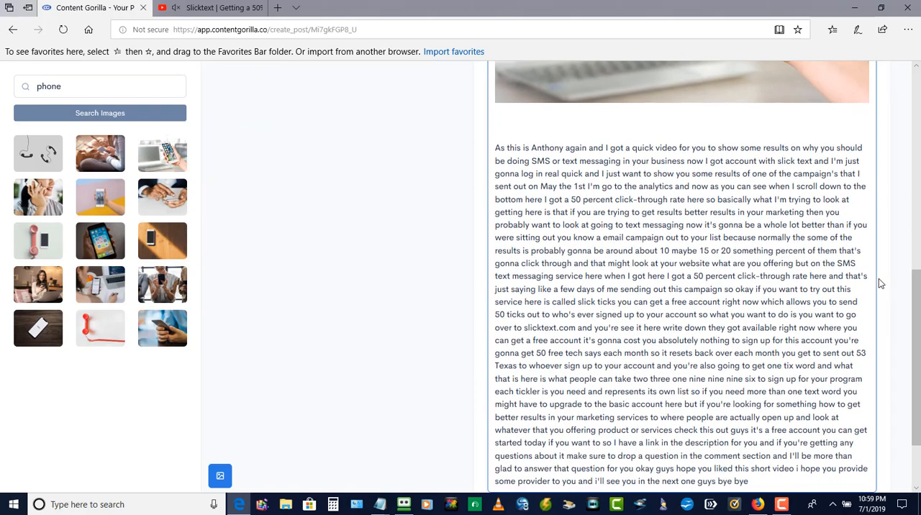
left_click(847, 228)
key("Return")
key("Return")
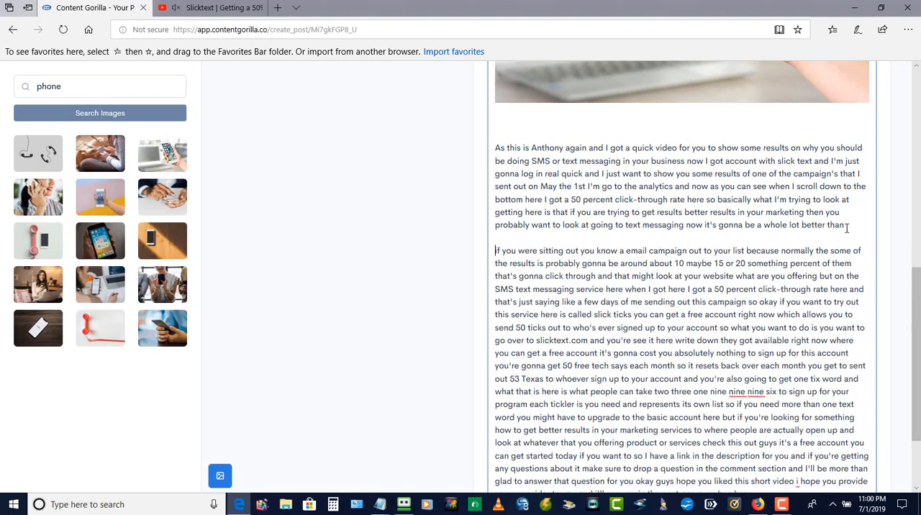
Split the description with a blank line before "if you need more than one text word".
scroll(886, 312, "down", 3)
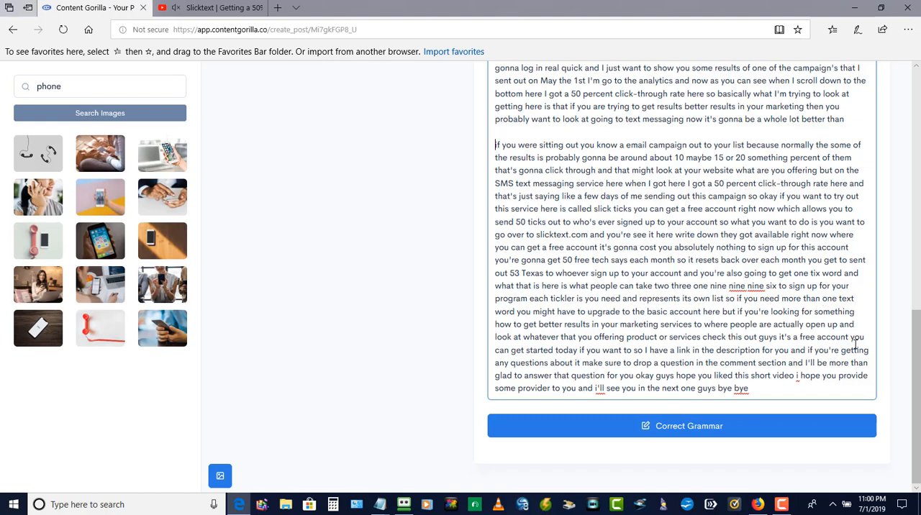
left_click(738, 300)
key("Return")
key("Return")
Look over the split post description and check the option for inserting an image file from the computer.
scroll(737, 301, "up", 3)
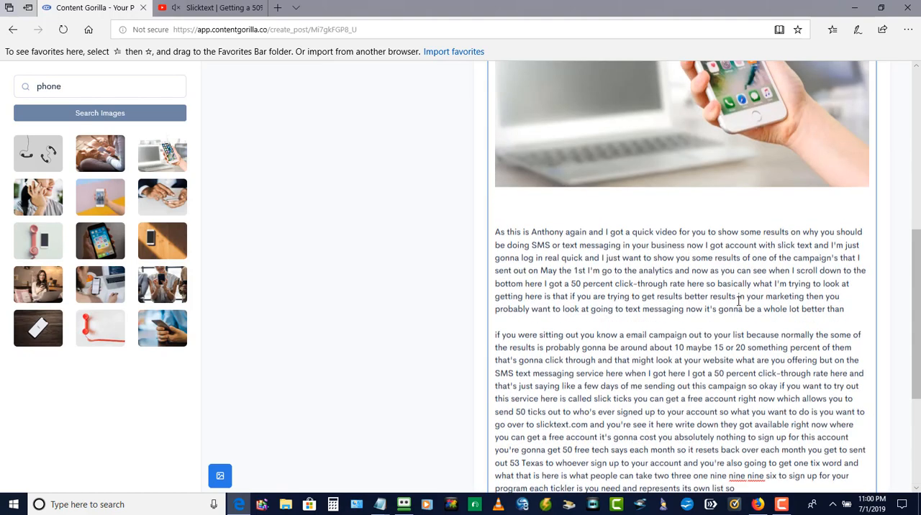
scroll(738, 301, "up", 3)
scroll(742, 306, "down", 3)
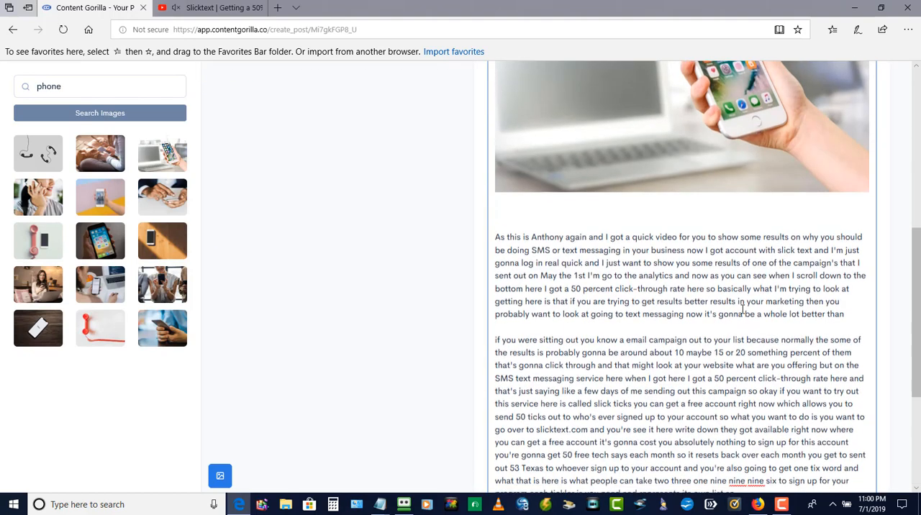
scroll(743, 308, "down", 3)
scroll(743, 310, "up", 3)
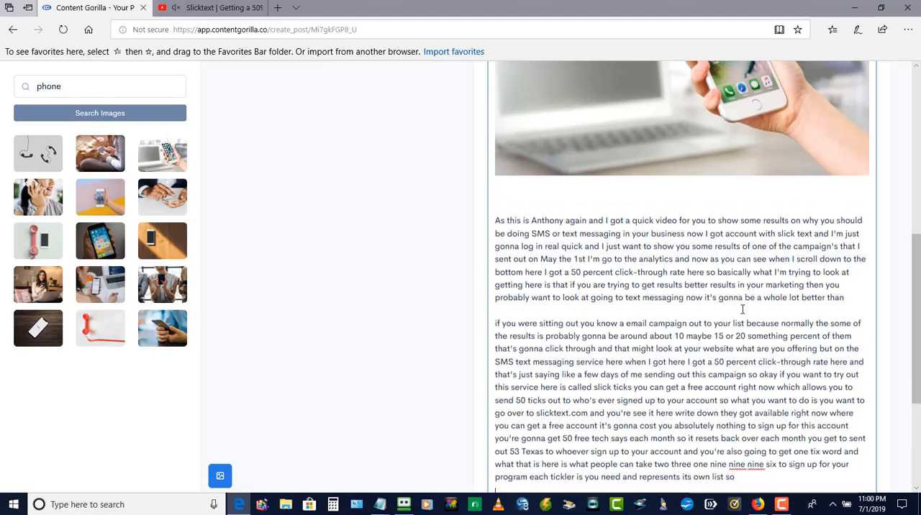
scroll(743, 309, "up", 5)
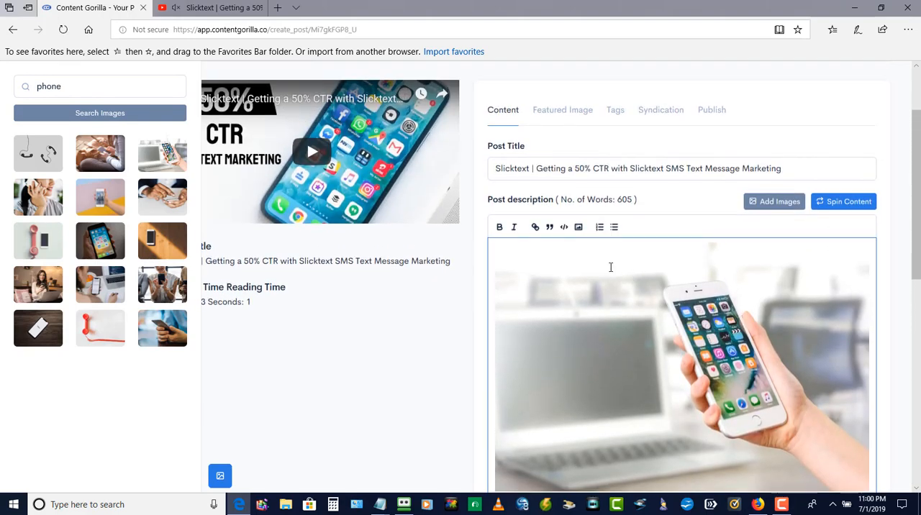
left_click(579, 229)
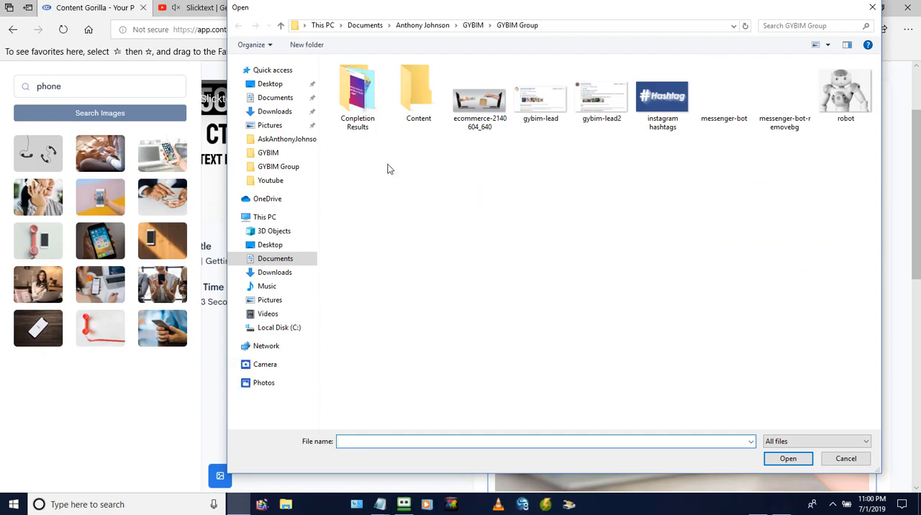
left_click(873, 7)
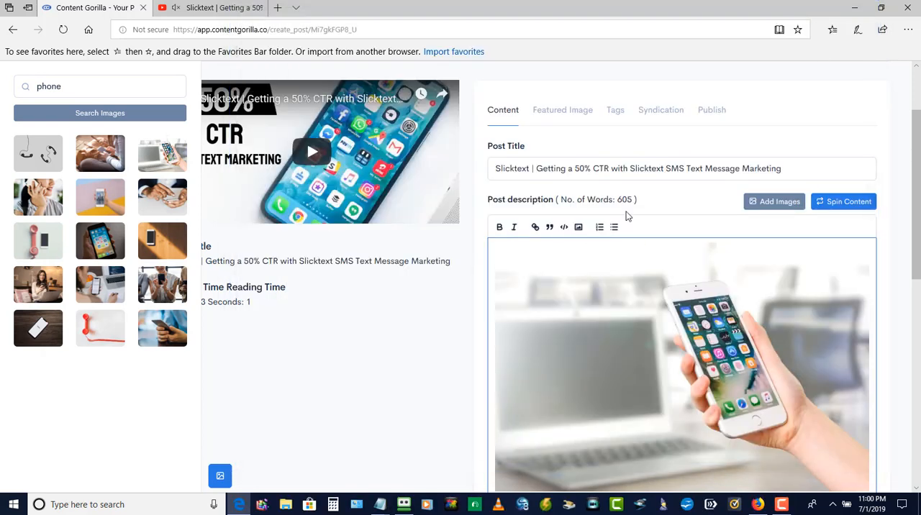
Review the post's featured image, tags, syndication and publishing settings.
left_click(568, 112)
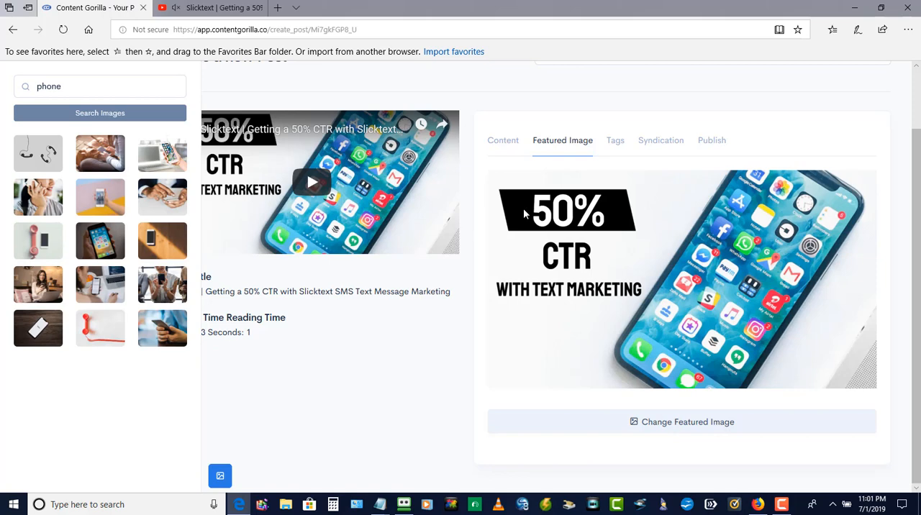
left_click(618, 144)
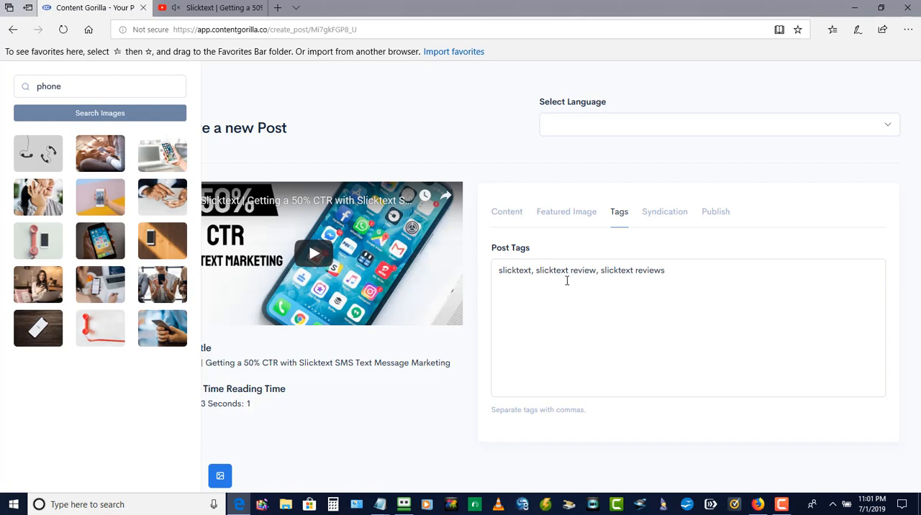
left_click(660, 216)
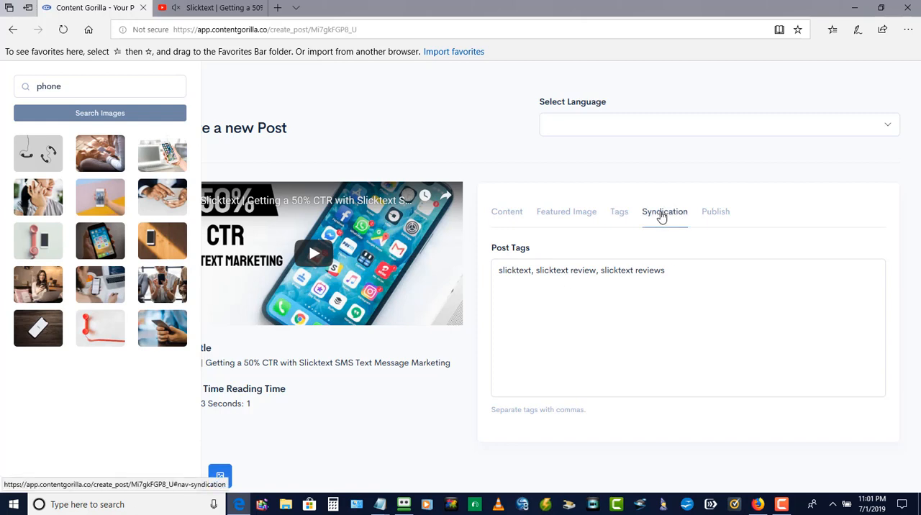
scroll(834, 287, "down", 1)
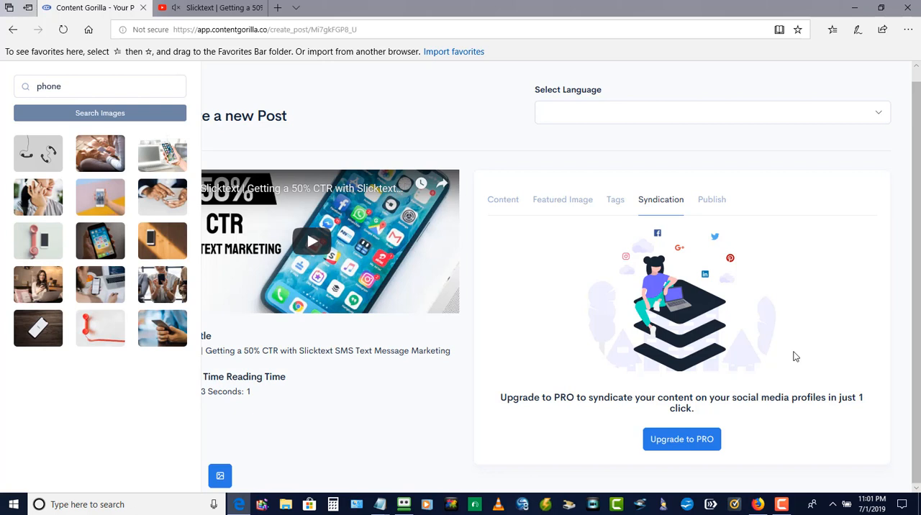
left_click(714, 202)
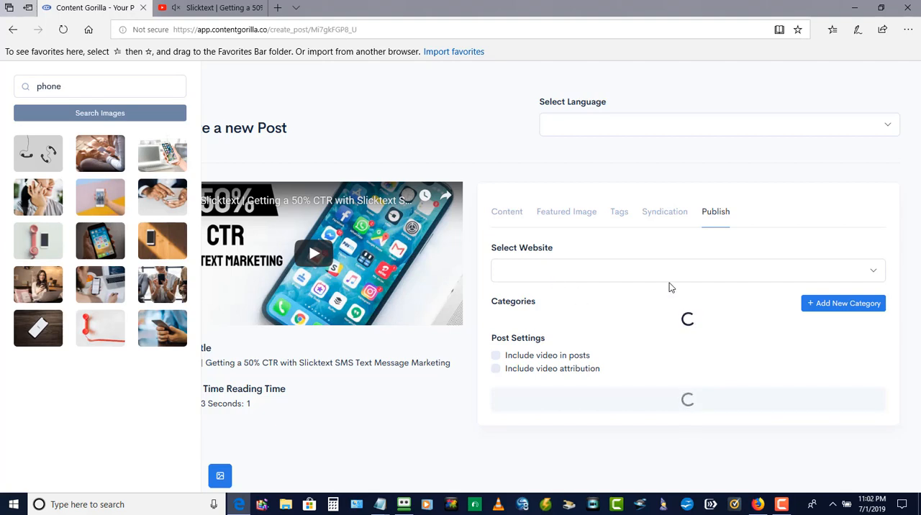
Return to the post's content and hide the image search to bring back the main navigation.
left_click(511, 214)
scroll(845, 234, "down", 9)
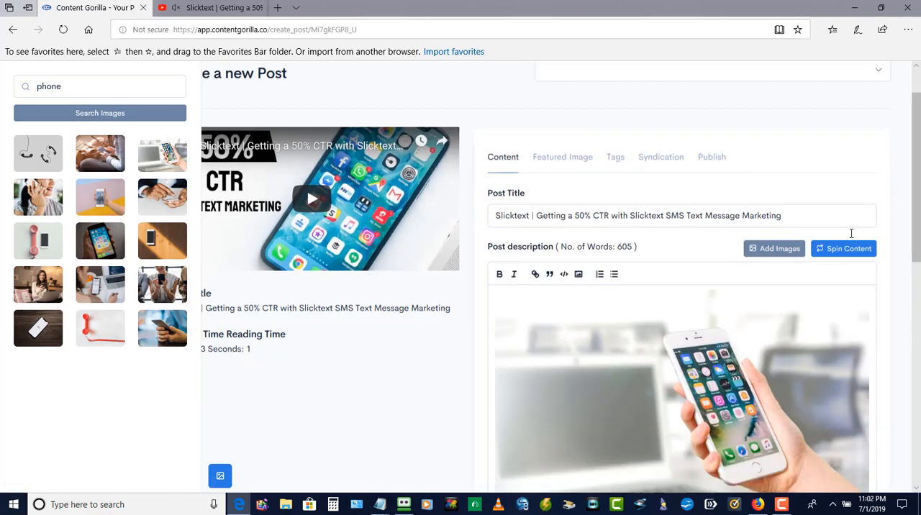
left_click(220, 476)
scroll(367, 411, "up", 10)
scroll(361, 414, "up", 1)
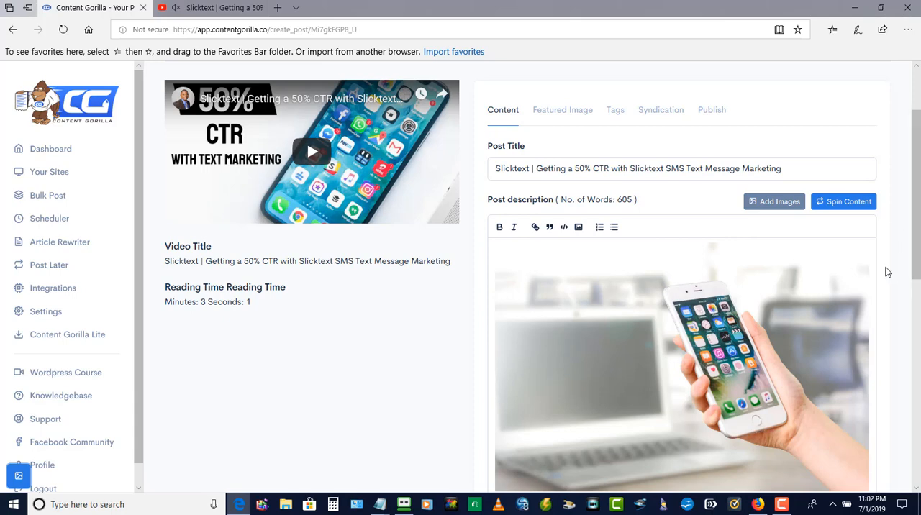
scroll(888, 272, "down", 3)
scroll(888, 272, "up", 3)
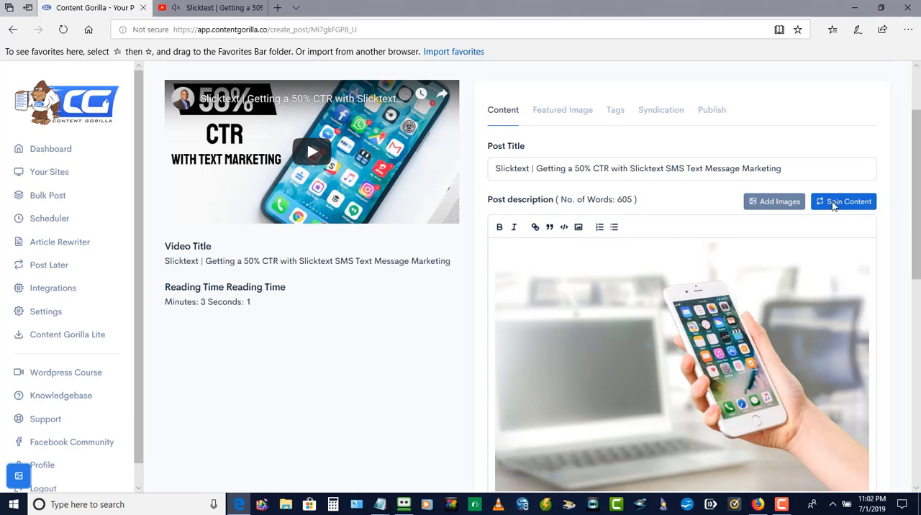
Spin the post description's content and look over the rewritten paragraphs.
left_click(833, 213)
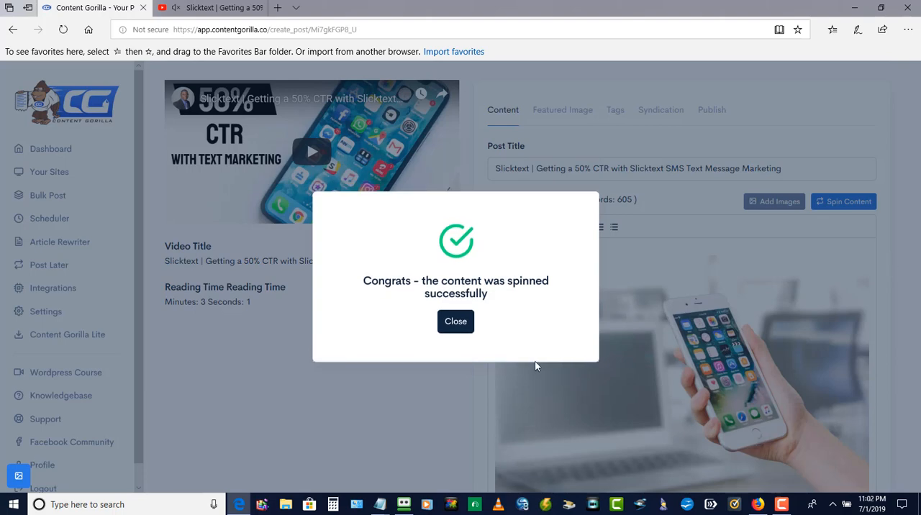
left_click(456, 317)
scroll(908, 288, "down", 5)
scroll(908, 288, "down", 3)
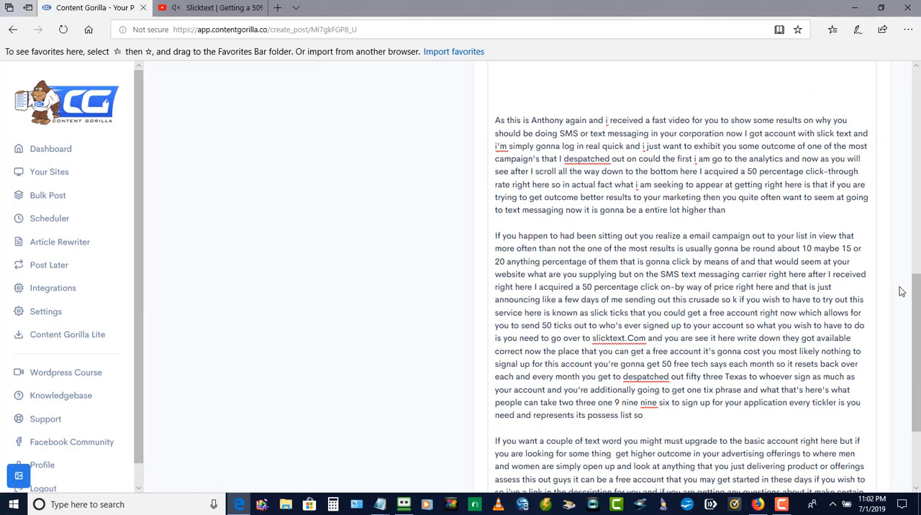
scroll(901, 290, "up", 6)
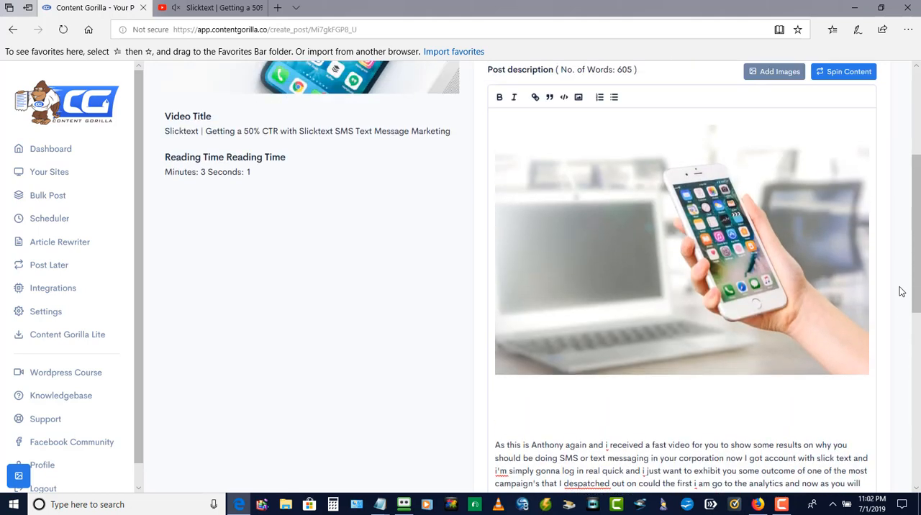